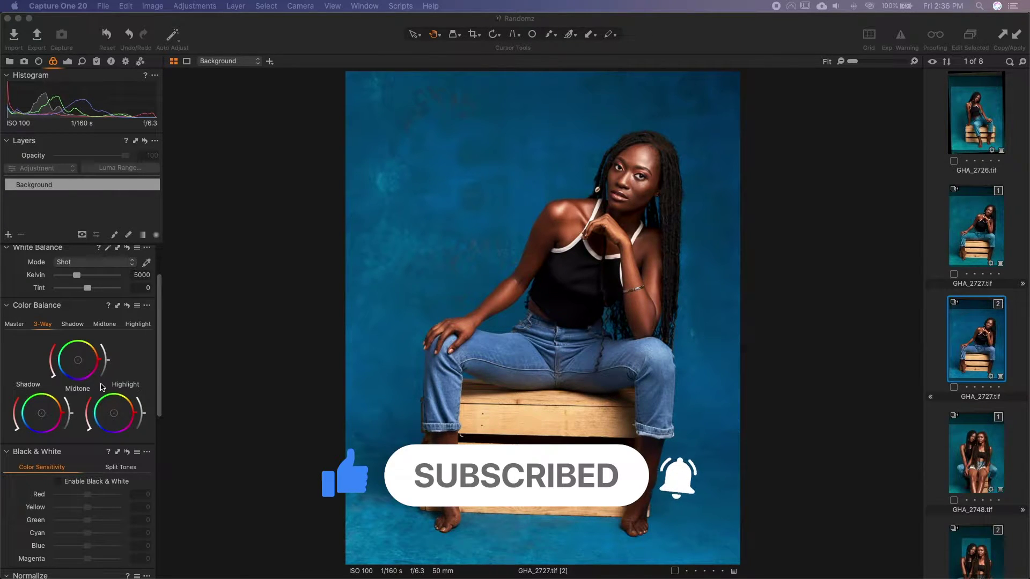
Detach the Color Balance tool onto the viewer and move it higher
{"action": "left_click", "coordinate": [309, 281]}
{"action": "left_click_drag", "start_coordinate": [310, 281], "coordinate": [357, 172]}
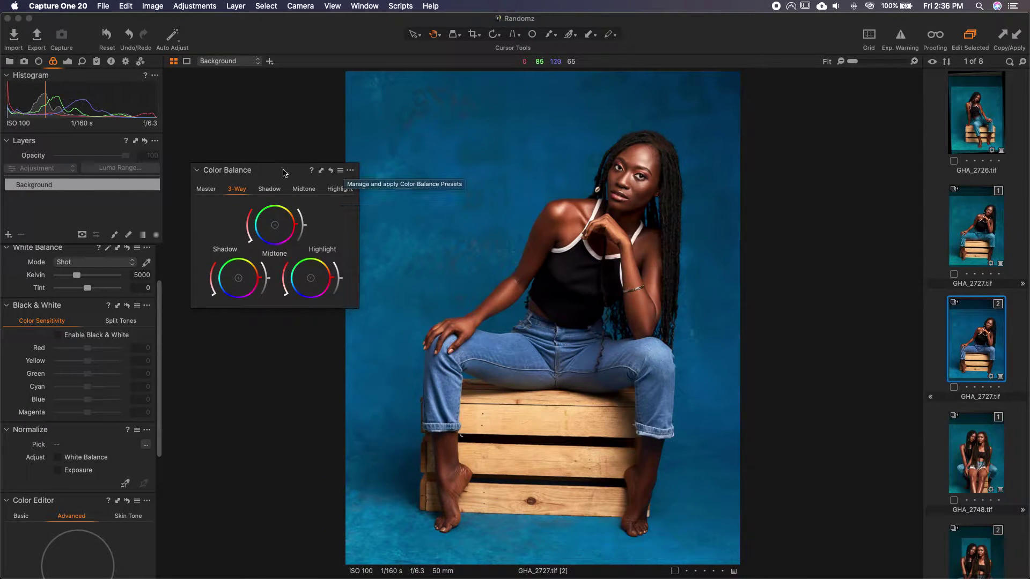
{"action": "left_click_drag", "start_coordinate": [284, 170], "coordinate": [283, 109]}
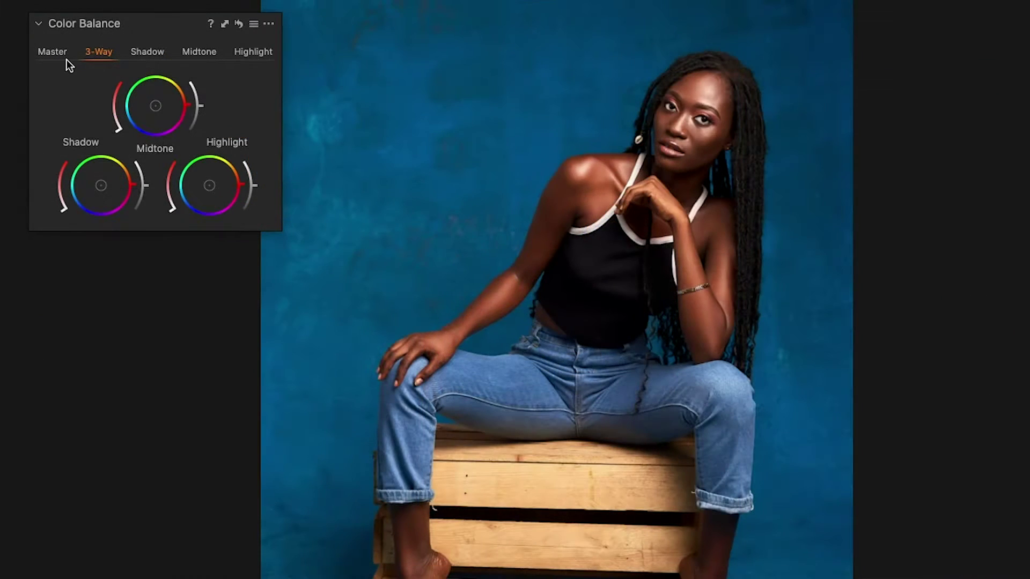
Cycle through the Master, 3-Way, Shadow, Midtone and Highlight views, ending on 3-Way
{"action": "left_click", "coordinate": [207, 130]}
{"action": "left_click", "coordinate": [95, 54]}
{"action": "left_click", "coordinate": [144, 53]}
{"action": "left_click", "coordinate": [197, 51]}
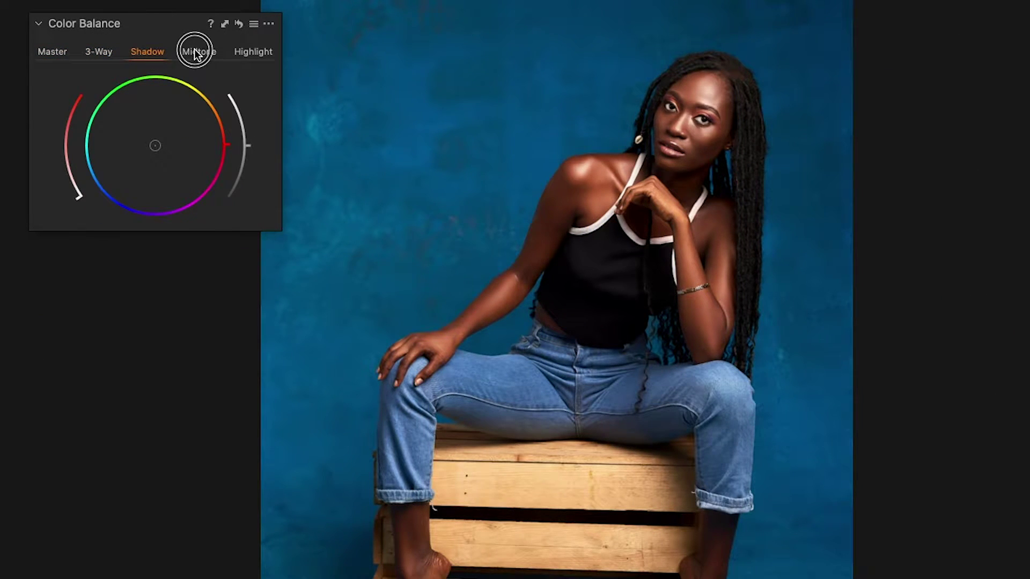
{"action": "left_click", "coordinate": [252, 51]}
{"action": "left_click", "coordinate": [105, 57]}
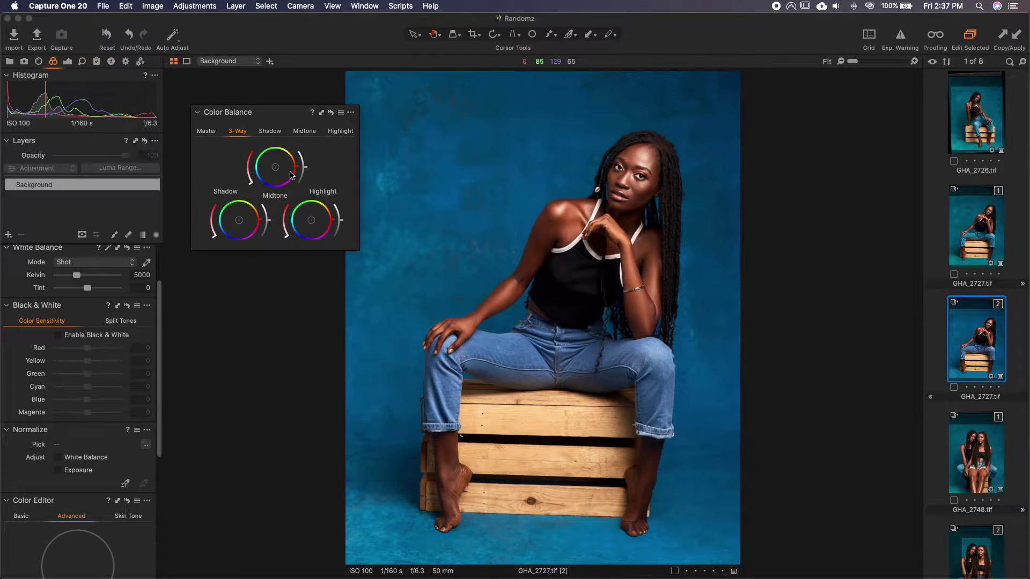
Flip between the shadow, midtone, highlight and master colour wheels twice
{"action": "left_click", "coordinate": [270, 132]}
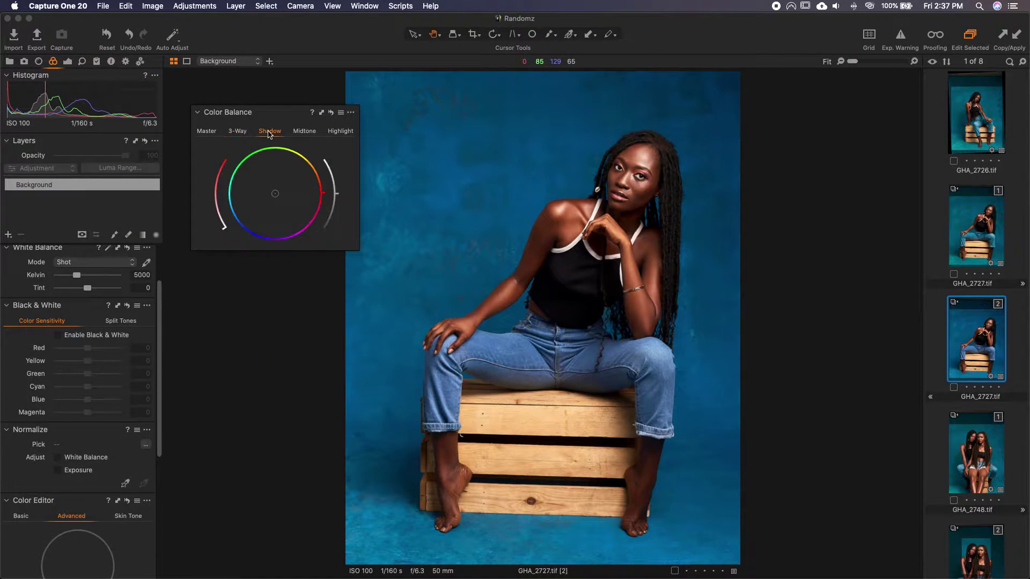
{"action": "left_click", "coordinate": [306, 133]}
{"action": "left_click", "coordinate": [341, 133]}
{"action": "left_click", "coordinate": [208, 133]}
{"action": "left_click", "coordinate": [270, 133]}
{"action": "left_click", "coordinate": [308, 134]}
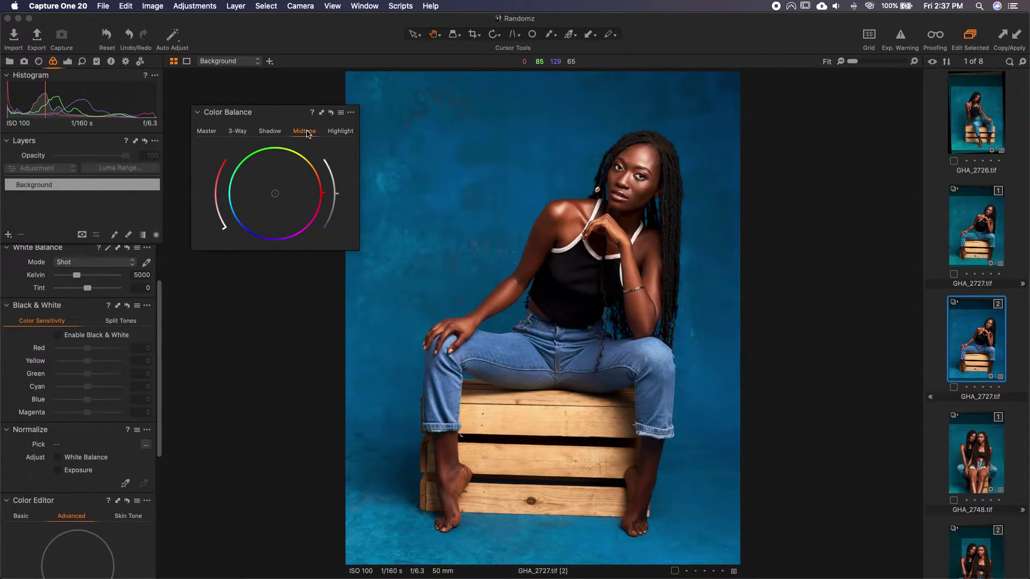
{"action": "left_click", "coordinate": [346, 134]}
{"action": "left_click", "coordinate": [208, 134]}
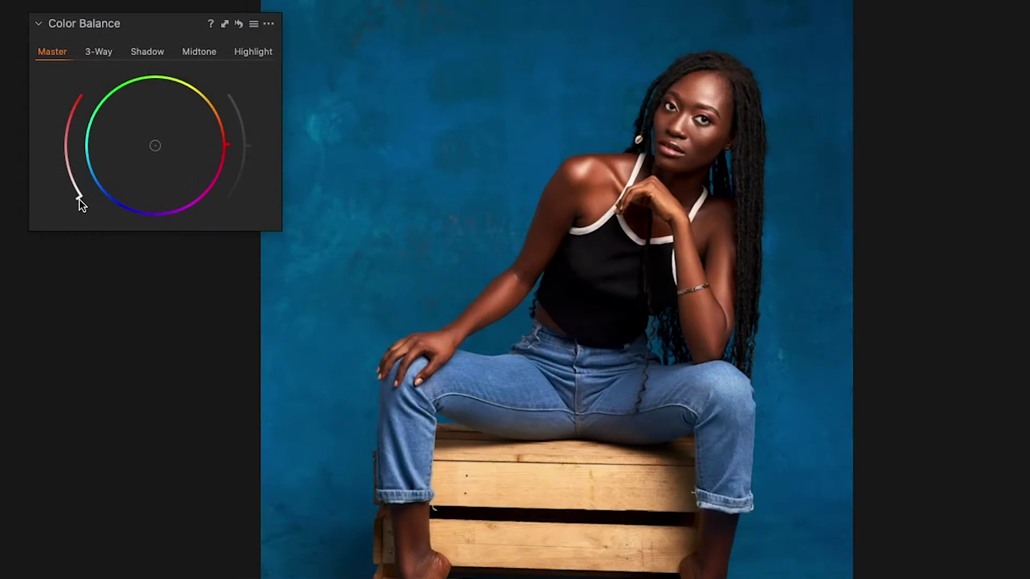
On the master wheel, raise saturation and tint the photo toward green, then cyan-blue
{"action": "left_click", "coordinate": [210, 202]}
{"action": "mouse_move", "coordinate": [82, 195]}
{"action": "left_mouse_down"}
{"action": "mouse_move", "coordinate": [70, 123]}
{"action": "mouse_move", "coordinate": [81, 196]}
{"action": "left_mouse_up"}
{"action": "mouse_move", "coordinate": [154, 149]}
{"action": "left_mouse_down"}
{"action": "mouse_move", "coordinate": [153, 111]}
{"action": "mouse_move", "coordinate": [181, 134]}
{"action": "mouse_move", "coordinate": [174, 134]}
{"action": "left_mouse_up"}
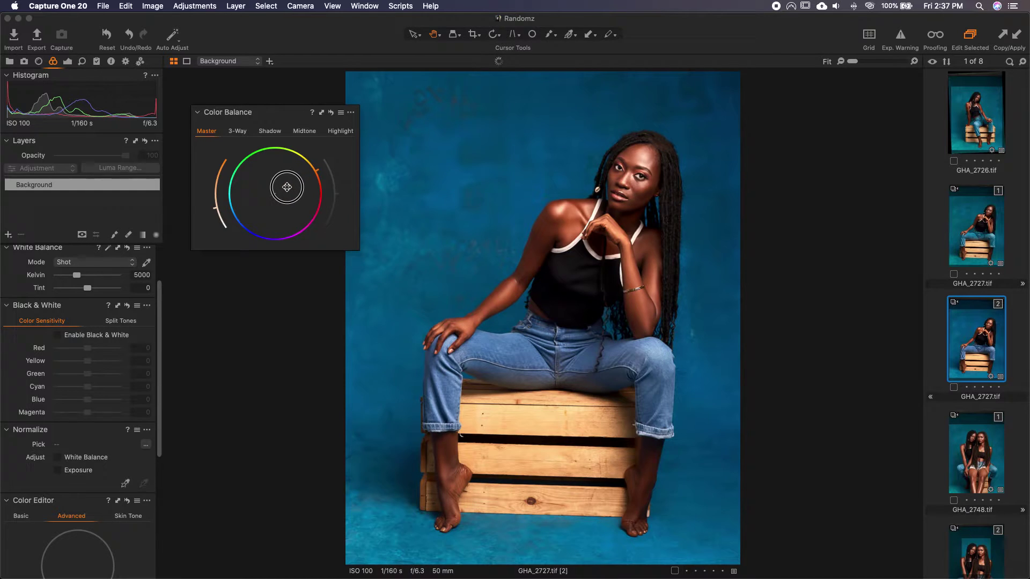
{"action": "mouse_move", "coordinate": [287, 187]}
{"action": "left_mouse_down"}
{"action": "mouse_move", "coordinate": [247, 196]}
{"action": "mouse_move", "coordinate": [281, 223]}
{"action": "mouse_move", "coordinate": [276, 212]}
{"action": "left_mouse_up"}
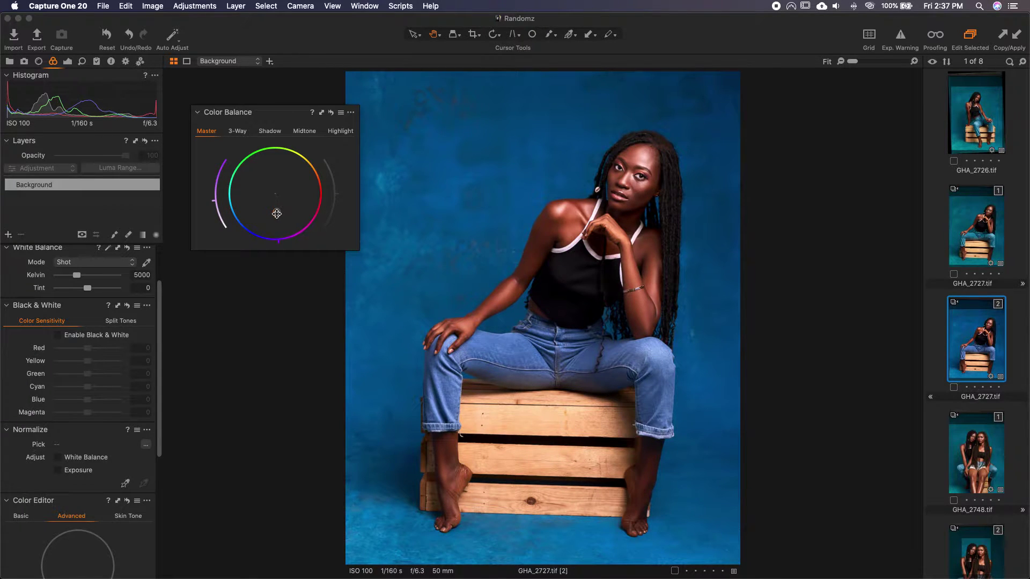
Reset the master wheel to neutral, then try shadow tints, settling slightly warm toward orange-red
{"action": "double_click", "coordinate": [276, 214]}
{"action": "left_click", "coordinate": [268, 133]}
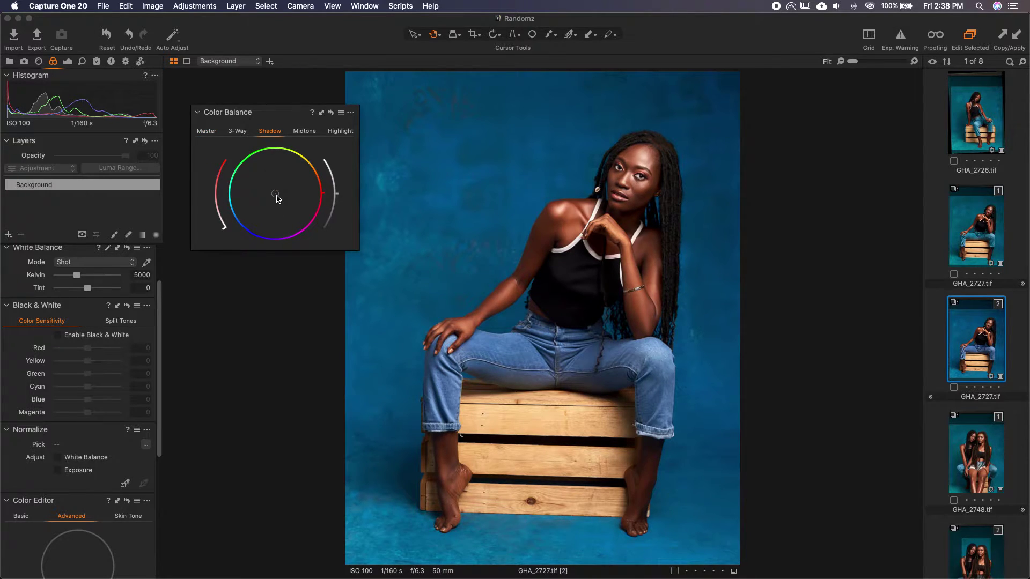
{"action": "mouse_move", "coordinate": [276, 196]}
{"action": "left_mouse_down"}
{"action": "mouse_move", "coordinate": [285, 168]}
{"action": "mouse_move", "coordinate": [303, 173]}
{"action": "mouse_move", "coordinate": [305, 193]}
{"action": "left_mouse_up"}
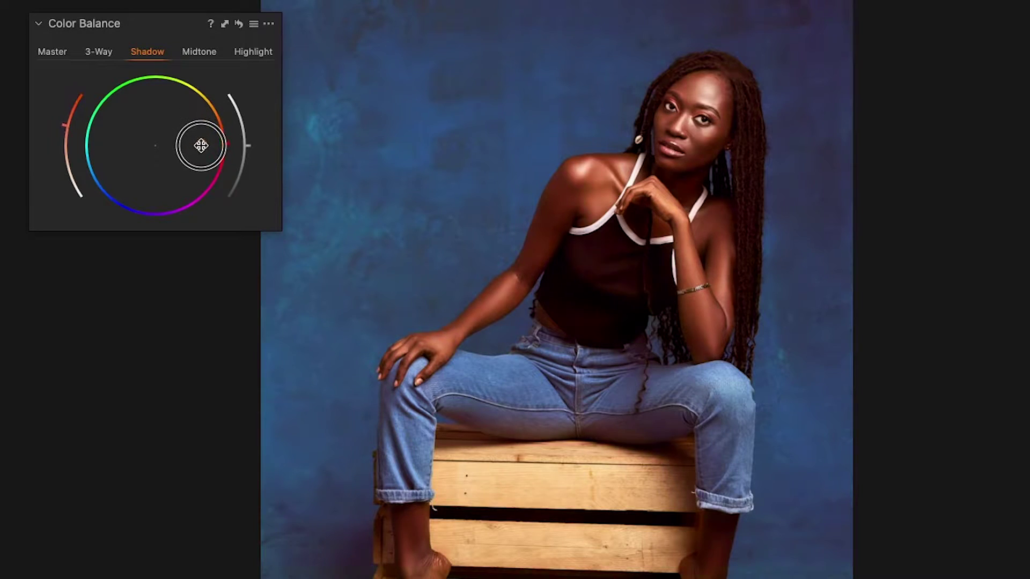
{"action": "mouse_move", "coordinate": [201, 146]}
{"action": "left_mouse_down"}
{"action": "mouse_move", "coordinate": [182, 168]}
{"action": "mouse_move", "coordinate": [138, 166]}
{"action": "mouse_move", "coordinate": [131, 138]}
{"action": "mouse_move", "coordinate": [169, 125]}
{"action": "mouse_move", "coordinate": [175, 166]}
{"action": "mouse_move", "coordinate": [147, 120]}
{"action": "mouse_move", "coordinate": [172, 119]}
{"action": "left_mouse_up"}
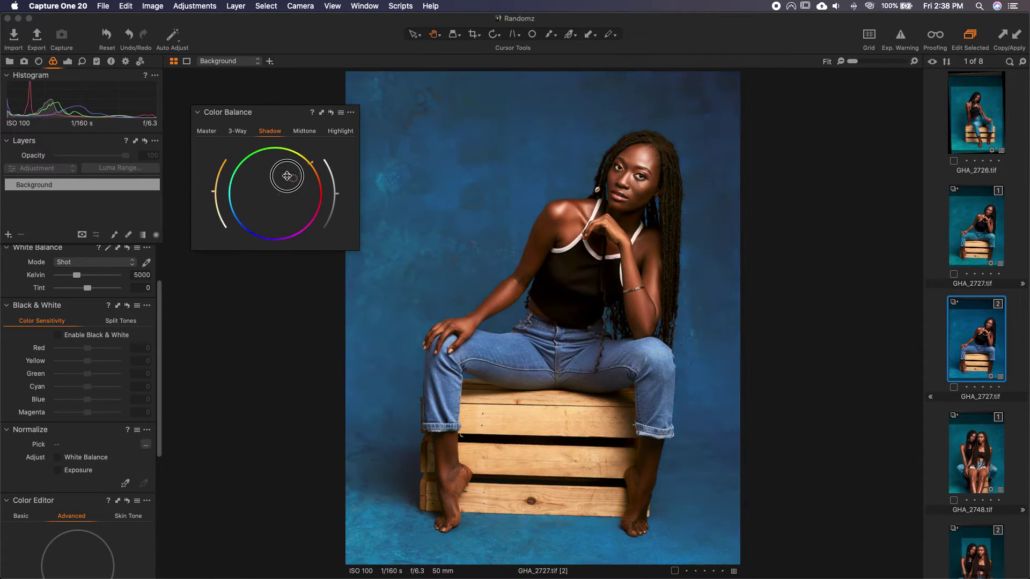
{"action": "mouse_move", "coordinate": [287, 176]}
{"action": "left_mouse_down"}
{"action": "mouse_move", "coordinate": [256, 185]}
{"action": "mouse_move", "coordinate": [266, 211]}
{"action": "mouse_move", "coordinate": [300, 196]}
{"action": "mouse_move", "coordinate": [274, 171]}
{"action": "mouse_move", "coordinate": [300, 182]}
{"action": "mouse_move", "coordinate": [272, 209]}
{"action": "mouse_move", "coordinate": [248, 195]}
{"action": "mouse_move", "coordinate": [279, 207]}
{"action": "mouse_move", "coordinate": [289, 182]}
{"action": "left_mouse_up"}
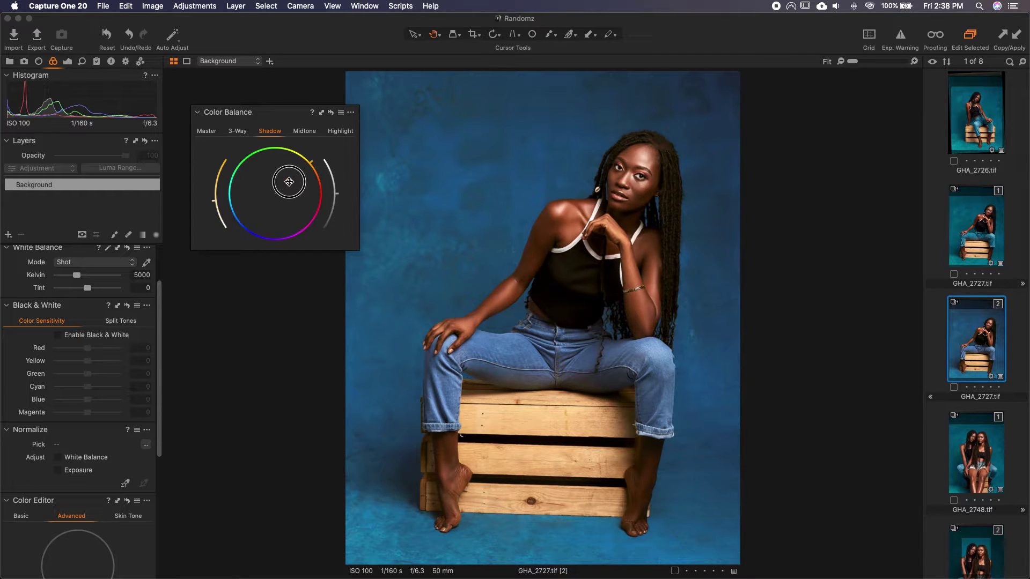
{"action": "left_click_drag", "start_coordinate": [289, 182], "coordinate": [282, 186]}
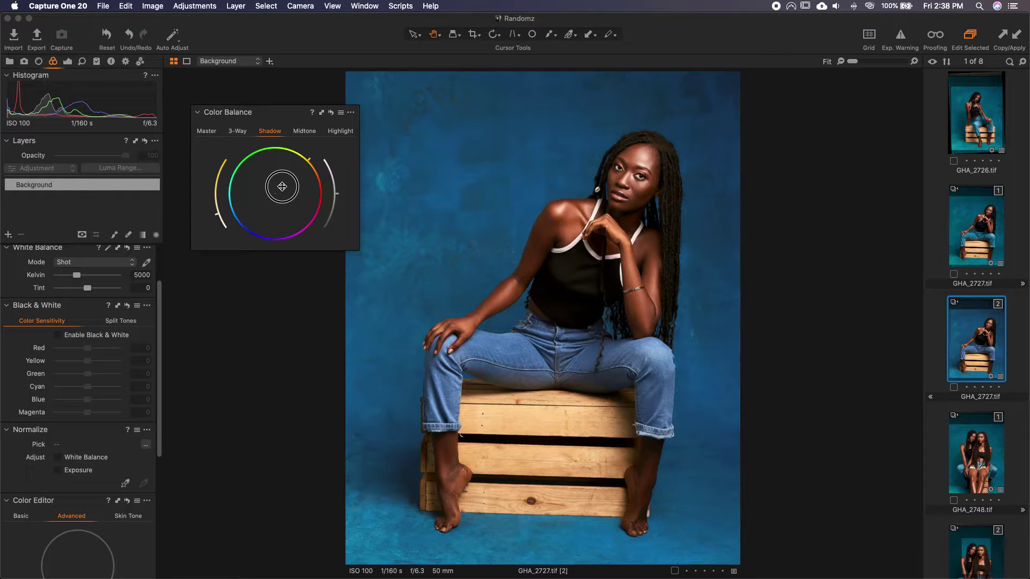
{"action": "left_click_drag", "start_coordinate": [282, 186], "coordinate": [283, 189]}
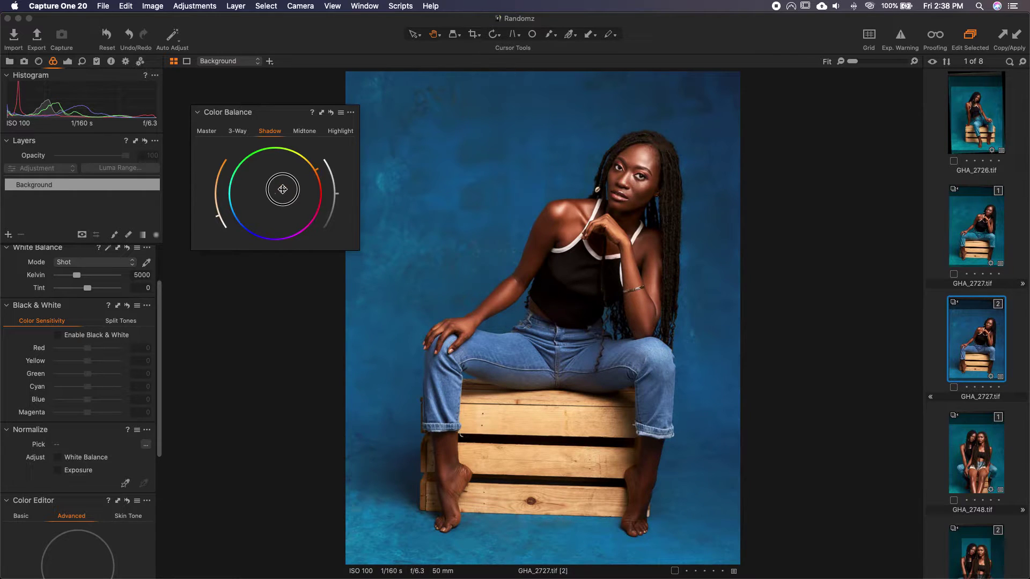
{"action": "left_click_drag", "start_coordinate": [283, 190], "coordinate": [283, 190]}
Shift the shadow tint toward cyan for a teal backdrop, then bring up the highlight wheel
{"action": "left_click_drag", "start_coordinate": [283, 188], "coordinate": [268, 194]}
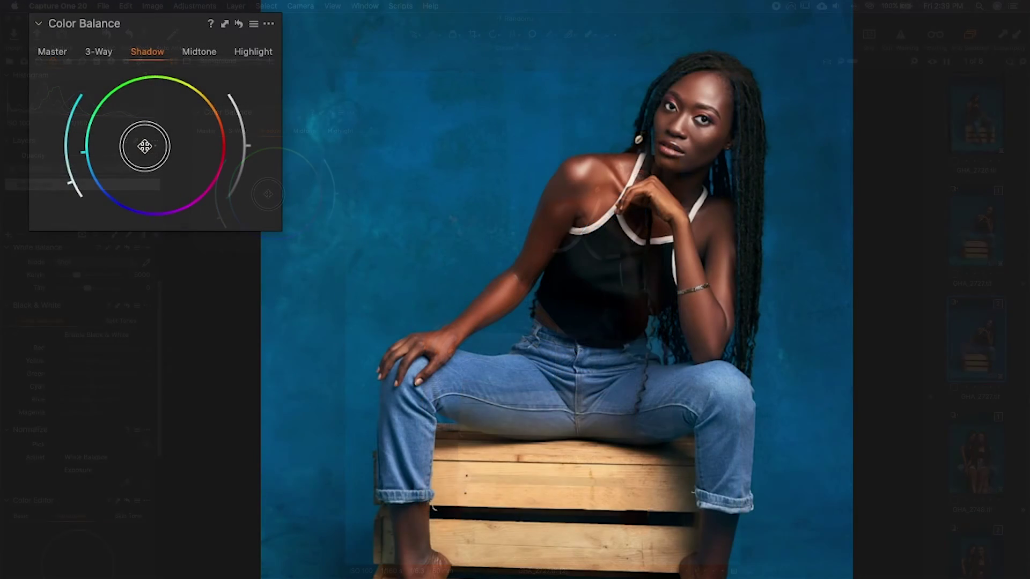
{"action": "left_click_drag", "start_coordinate": [144, 146], "coordinate": [186, 145]}
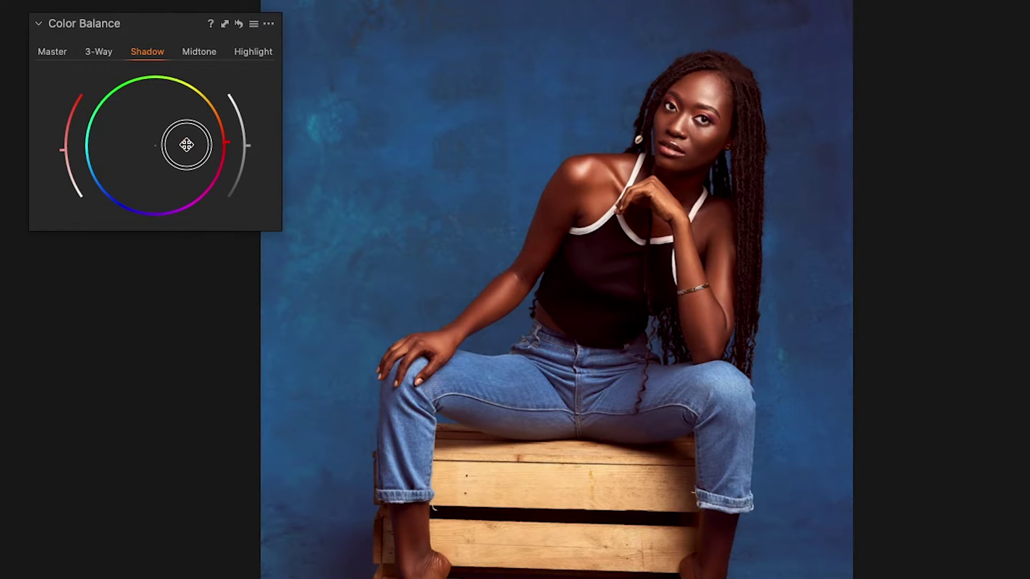
{"action": "mouse_move", "coordinate": [161, 144]}
{"action": "left_mouse_down"}
{"action": "mouse_move", "coordinate": [143, 145]}
{"action": "mouse_move", "coordinate": [165, 143]}
{"action": "mouse_move", "coordinate": [166, 130]}
{"action": "mouse_move", "coordinate": [172, 144]}
{"action": "mouse_move", "coordinate": [119, 158]}
{"action": "mouse_move", "coordinate": [188, 138]}
{"action": "mouse_move", "coordinate": [173, 137]}
{"action": "left_mouse_up"}
{"action": "left_click", "coordinate": [250, 53]}
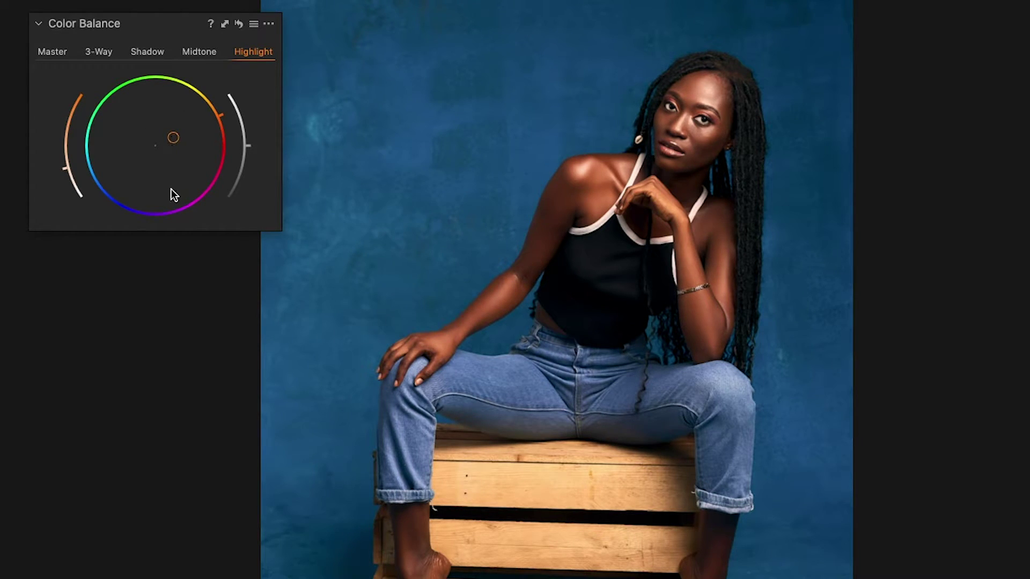
Adjust highlight saturation and brightness, reset saturation, then tint the highlights toward orange
{"action": "left_click", "coordinate": [63, 167]}
{"action": "mouse_move", "coordinate": [62, 168]}
{"action": "left_mouse_down"}
{"action": "mouse_move", "coordinate": [90, 99]}
{"action": "mouse_move", "coordinate": [69, 127]}
{"action": "mouse_move", "coordinate": [80, 107]}
{"action": "mouse_move", "coordinate": [67, 153]}
{"action": "mouse_move", "coordinate": [90, 101]}
{"action": "mouse_move", "coordinate": [69, 153]}
{"action": "left_mouse_up"}
{"action": "mouse_move", "coordinate": [250, 146]}
{"action": "left_mouse_down"}
{"action": "mouse_move", "coordinate": [243, 97]}
{"action": "mouse_move", "coordinate": [232, 177]}
{"action": "mouse_move", "coordinate": [229, 92]}
{"action": "mouse_move", "coordinate": [243, 149]}
{"action": "left_mouse_up"}
{"action": "double_click", "coordinate": [62, 153]}
{"action": "left_click_drag", "start_coordinate": [156, 148], "coordinate": [174, 134]}
Reset the colour balance, then nudge the shadow tint toward a lighter cyan-blue
{"action": "left_click", "coordinate": [239, 24]}
{"action": "left_click", "coordinate": [239, 24]}
{"action": "left_click", "coordinate": [147, 51]}
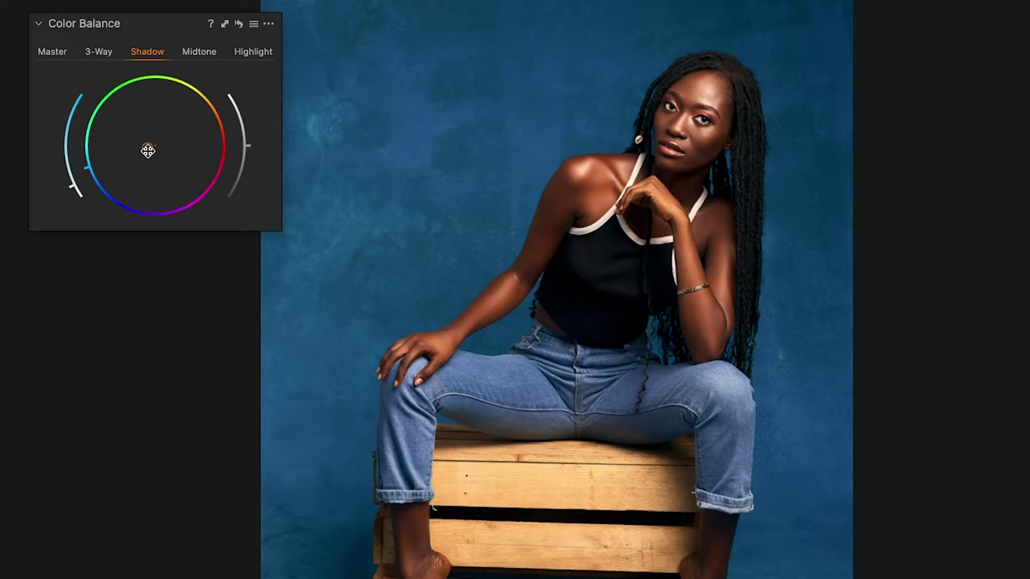
{"action": "left_click_drag", "start_coordinate": [147, 149], "coordinate": [143, 159]}
{"action": "left_click_drag", "start_coordinate": [267, 204], "coordinate": [265, 192]}
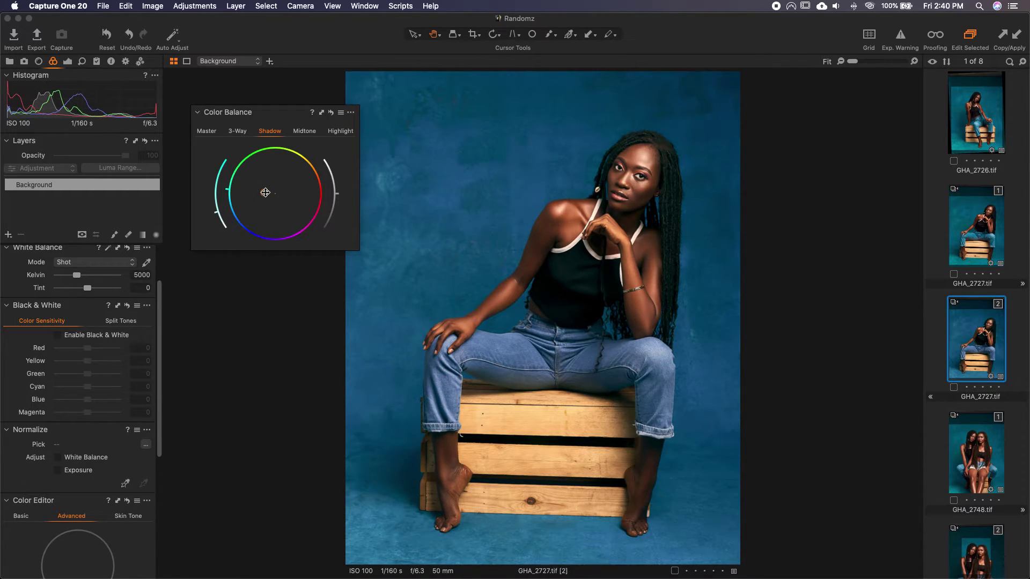
{"action": "left_click_drag", "start_coordinate": [267, 192], "coordinate": [265, 194]}
Reset the highlight wheel and re-tint the highlights toward red
{"action": "left_click", "coordinate": [342, 133]}
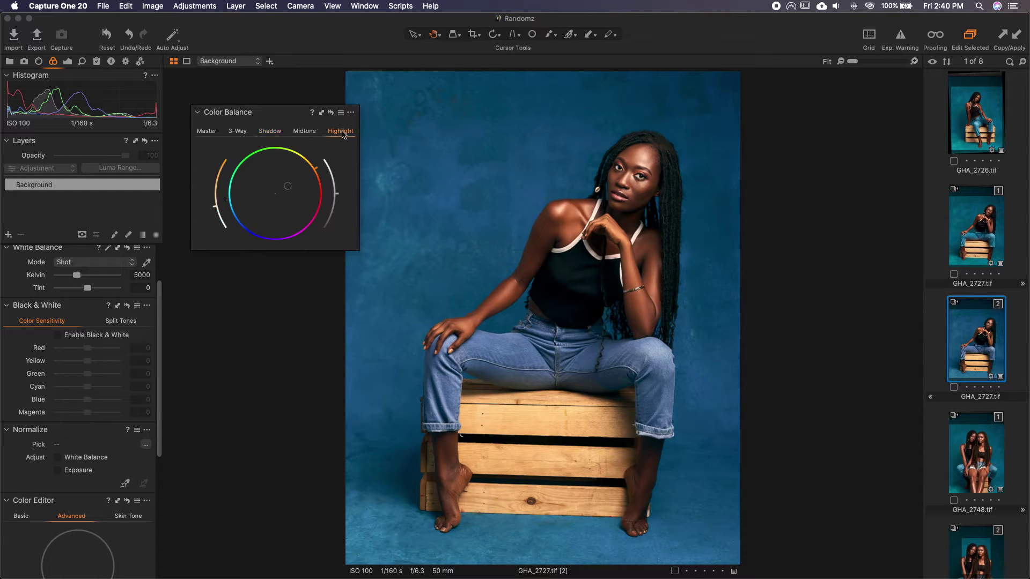
{"action": "left_click_drag", "start_coordinate": [289, 187], "coordinate": [287, 190]}
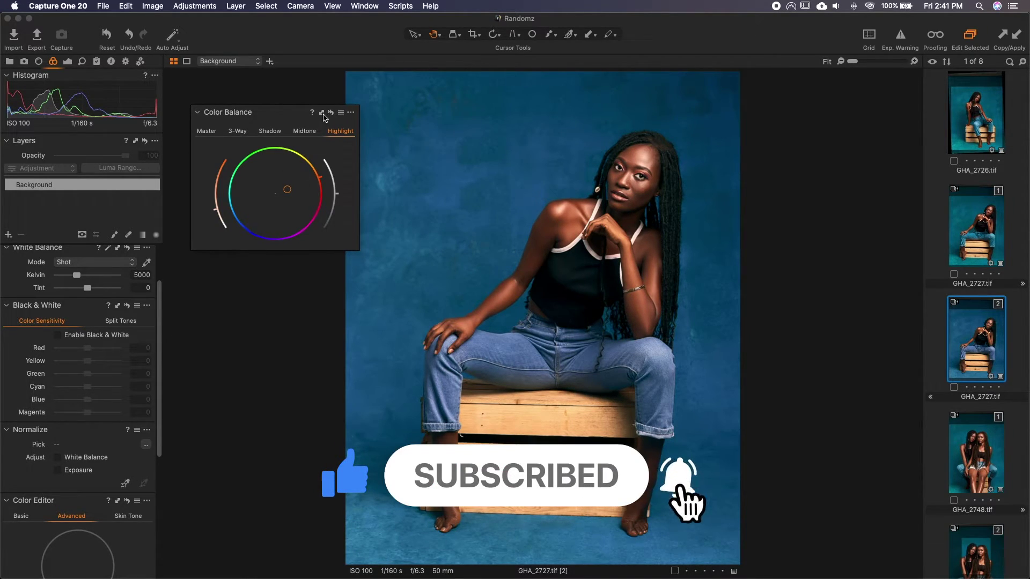
{"action": "left_click", "coordinate": [330, 112]}
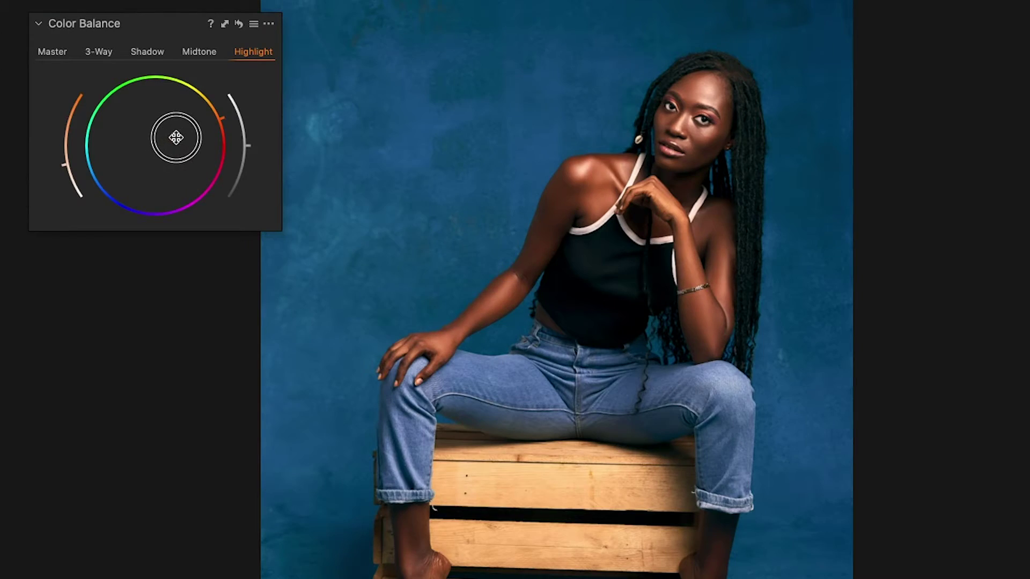
{"action": "left_click_drag", "start_coordinate": [176, 138], "coordinate": [171, 148]}
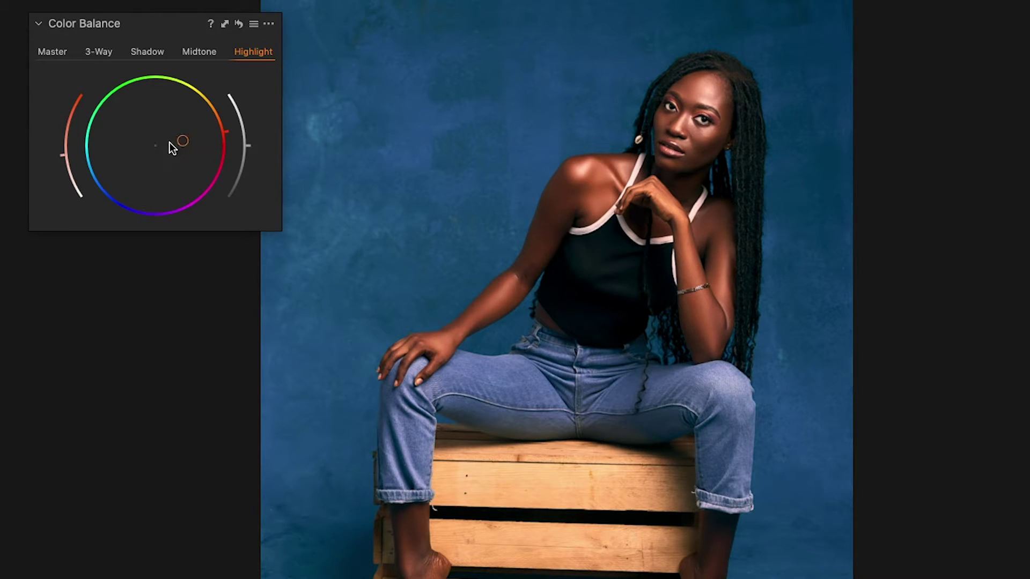
Toggle between the shadow and highlight wheels to compare, then open the midtone wheel
{"action": "left_click", "coordinate": [152, 52]}
{"action": "left_click", "coordinate": [252, 49]}
{"action": "left_click", "coordinate": [147, 52]}
{"action": "left_click", "coordinate": [251, 54]}
{"action": "left_click", "coordinate": [203, 53]}
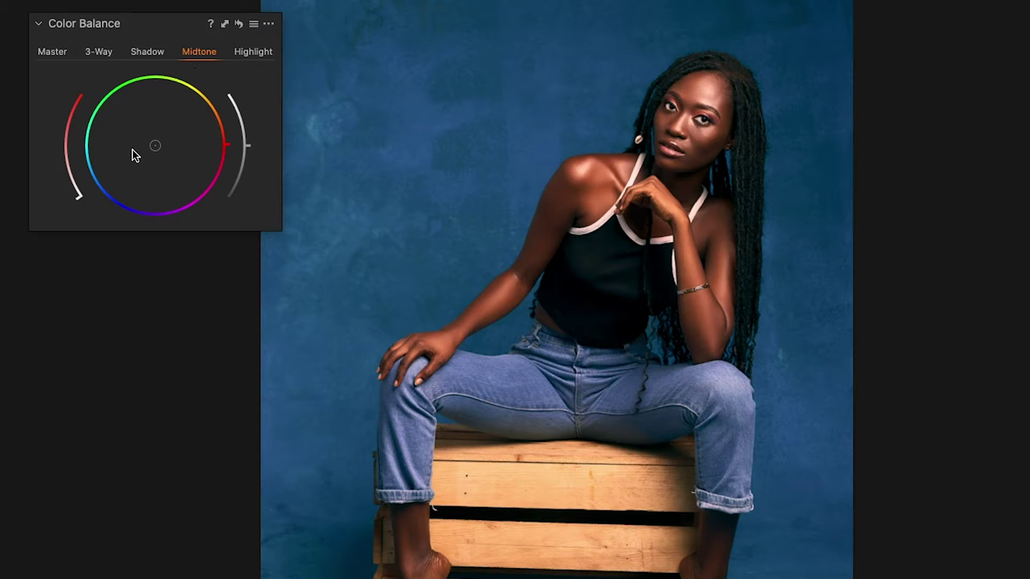
Drag the midtone puck toward orange, then back toward blue and slightly cyan
{"action": "mouse_move", "coordinate": [157, 146]}
{"action": "left_mouse_down"}
{"action": "mouse_move", "coordinate": [174, 139]}
{"action": "mouse_move", "coordinate": [132, 154]}
{"action": "mouse_move", "coordinate": [173, 140]}
{"action": "left_mouse_up"}
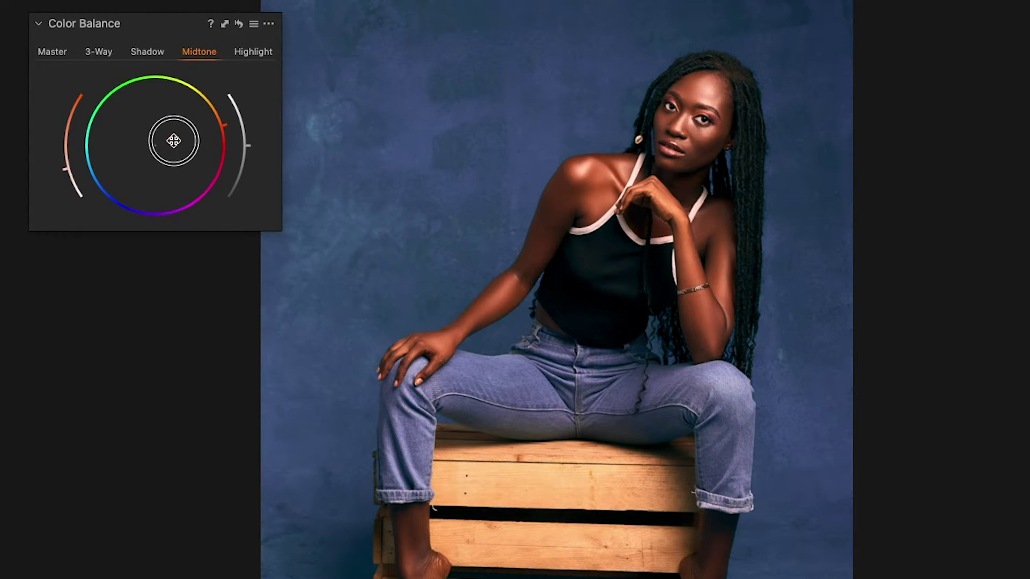
{"action": "left_click_drag", "start_coordinate": [173, 141], "coordinate": [150, 150]}
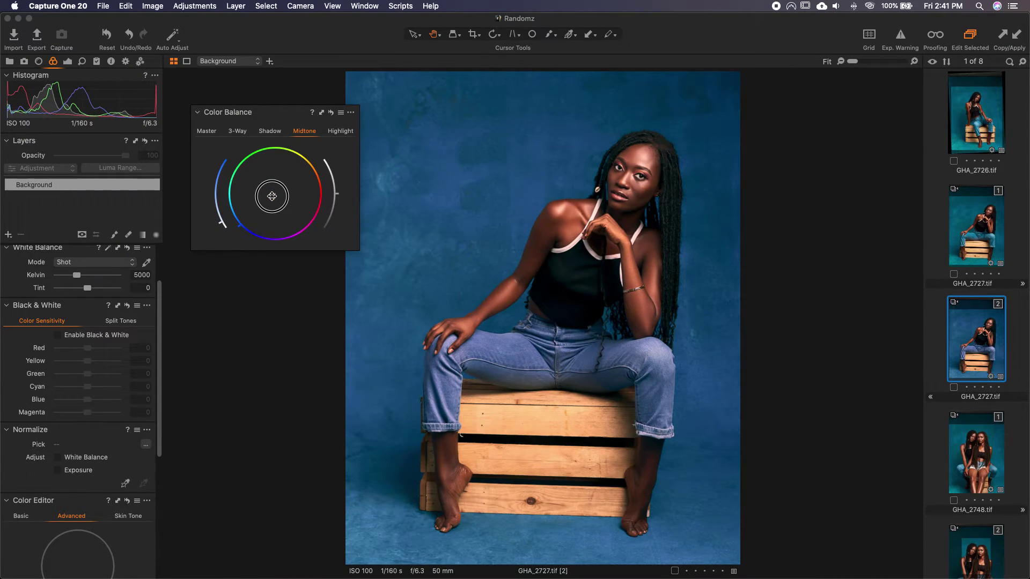
{"action": "mouse_move", "coordinate": [272, 196]}
{"action": "left_mouse_down"}
{"action": "mouse_move", "coordinate": [283, 191]}
{"action": "mouse_move", "coordinate": [272, 196]}
{"action": "left_mouse_up"}
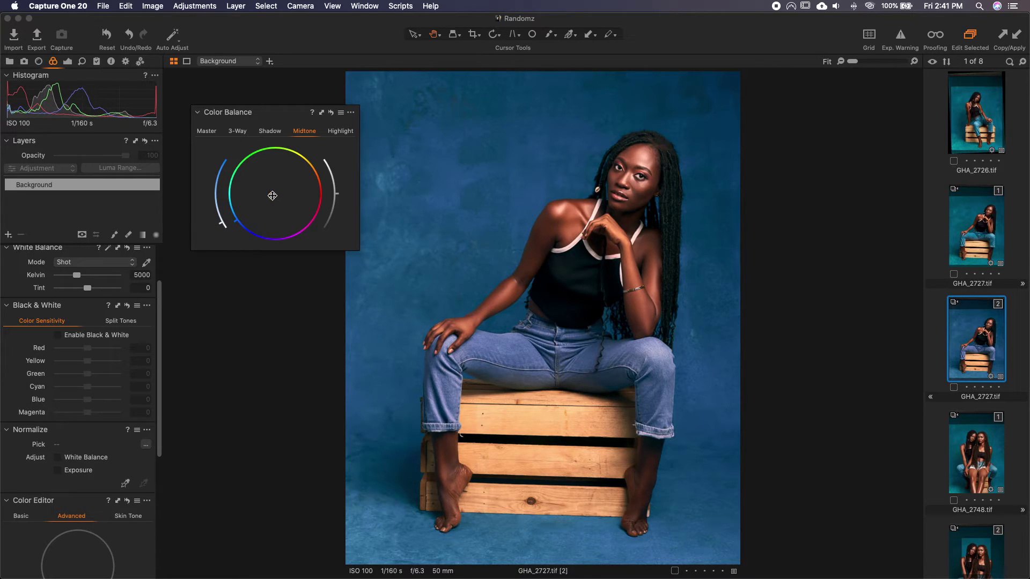
Toggle a before/after preview of the colour balance, then dock the tool into the left panel
{"action": "left_click", "coordinate": [332, 113]}
{"action": "left_click", "coordinate": [332, 114]}
{"action": "left_click", "coordinate": [330, 113]}
{"action": "left_click", "coordinate": [331, 113]}
{"action": "left_click_drag", "start_coordinate": [278, 120], "coordinate": [75, 266]}
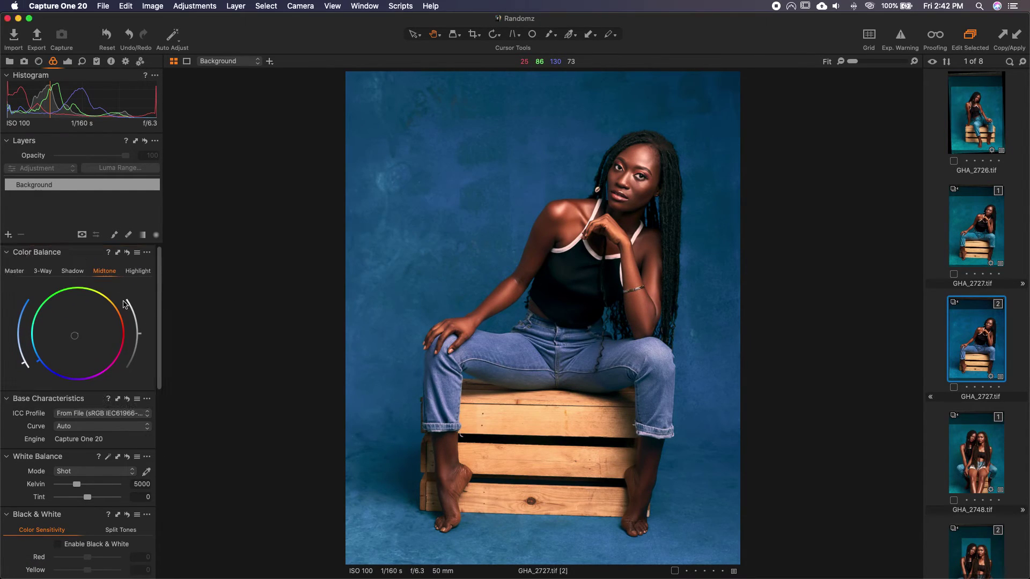
Sample the blue backdrop in Color Editor, set Hue to -30, and compare before/after
{"action": "scroll", "coordinate": [66, 357], "scroll_direction": "down", "scroll_amount": 10}
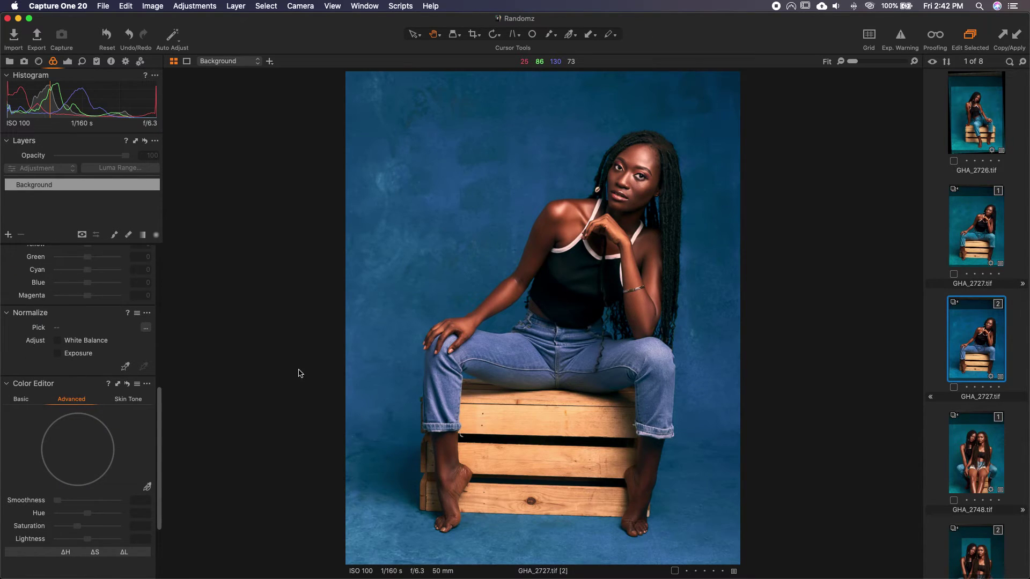
{"action": "left_click", "coordinate": [148, 484]}
{"action": "left_click", "coordinate": [504, 189]}
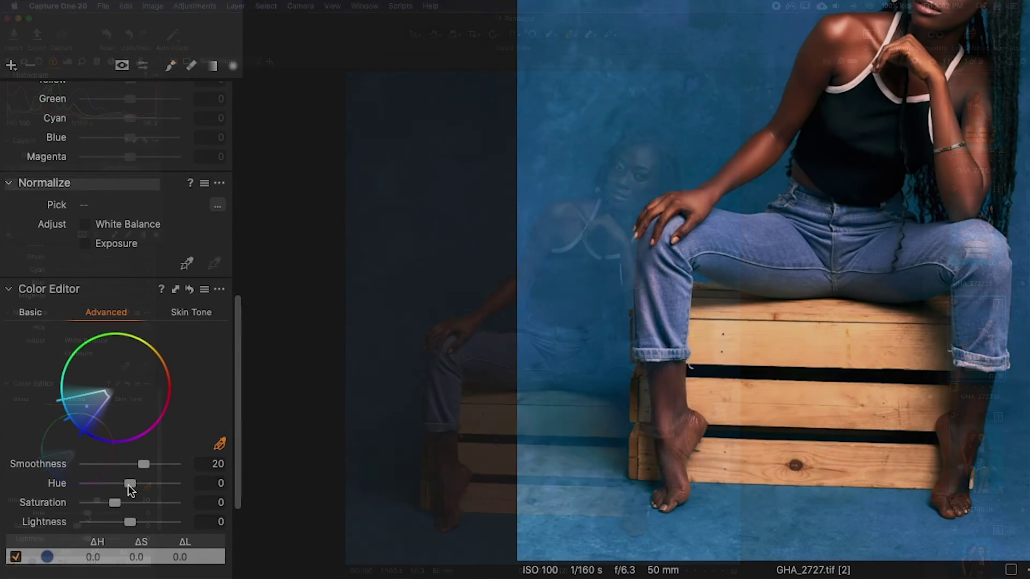
{"action": "left_click_drag", "start_coordinate": [128, 485], "coordinate": [46, 492]}
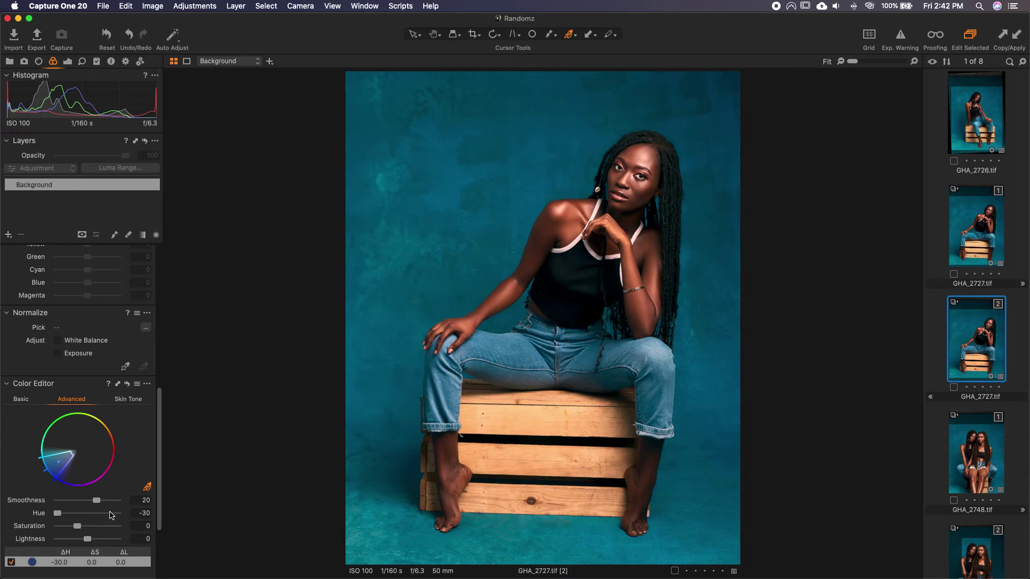
{"action": "left_click", "coordinate": [108, 36]}
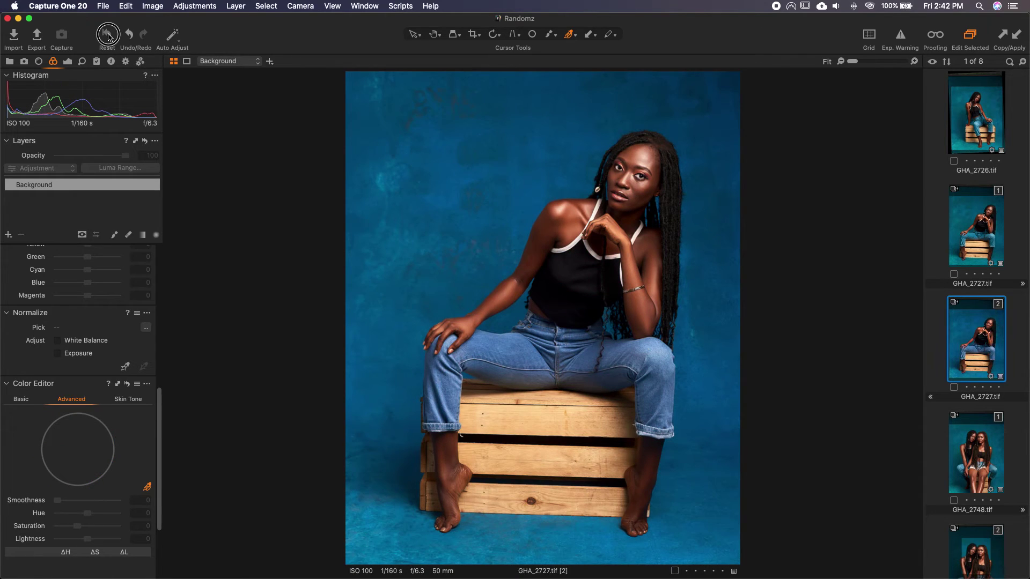
{"action": "left_click", "coordinate": [109, 36]}
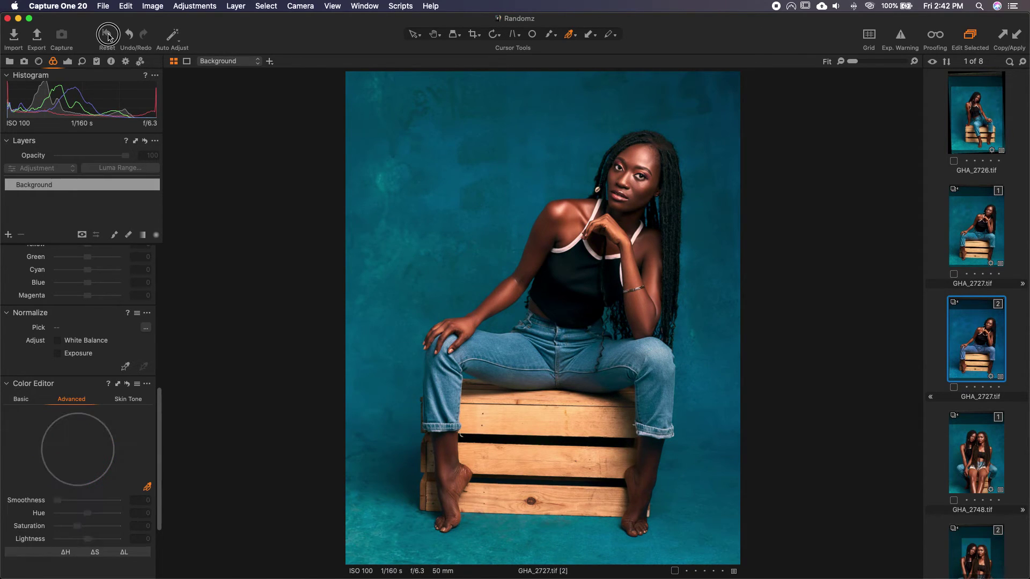
{"action": "left_click", "coordinate": [108, 36]}
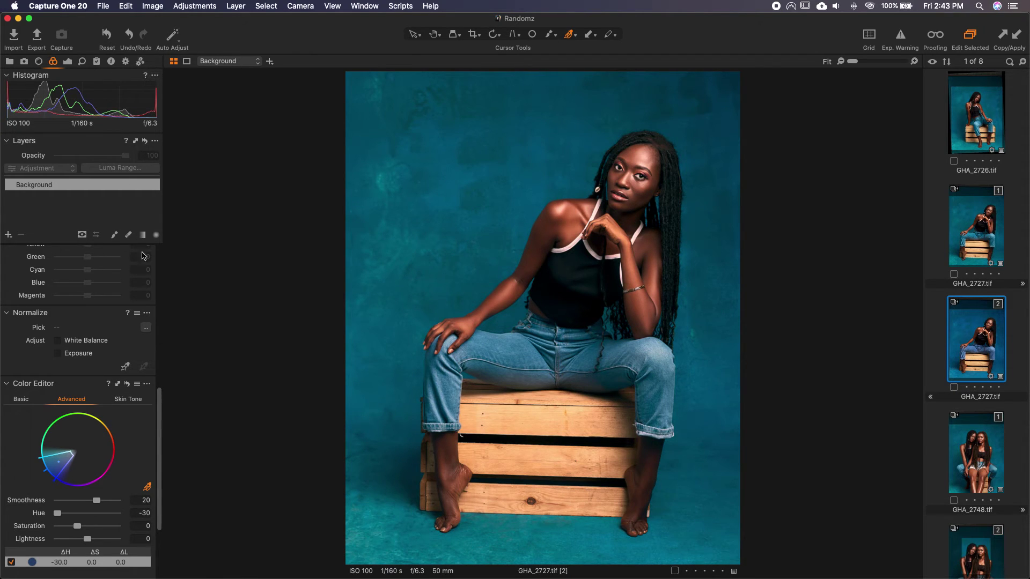
Switch Color Balance to the 3-Way view and browse its presets menu, including Save User Preset
{"action": "scroll", "coordinate": [117, 311], "scroll_direction": "up", "scroll_amount": 10}
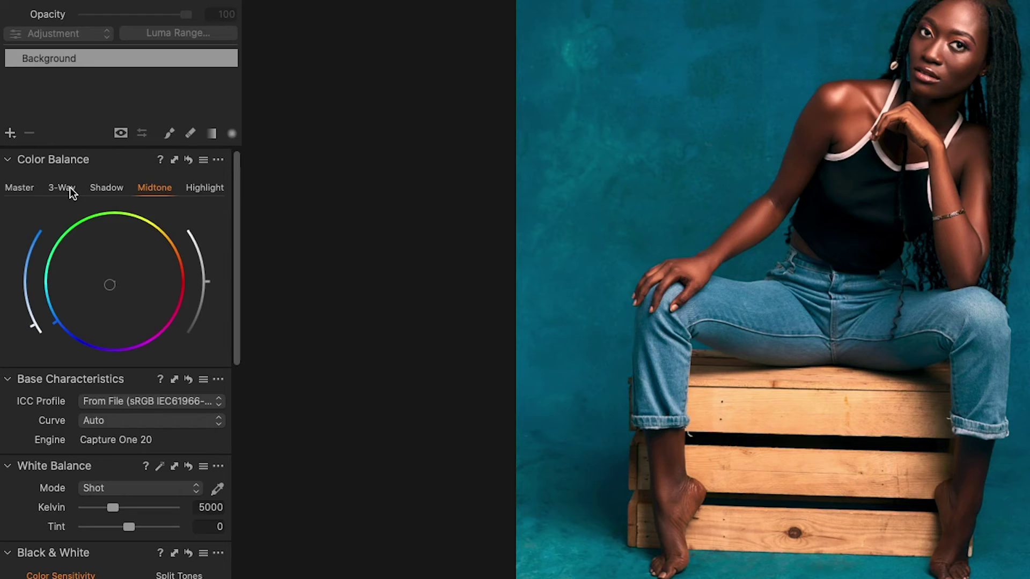
{"action": "left_click", "coordinate": [43, 275]}
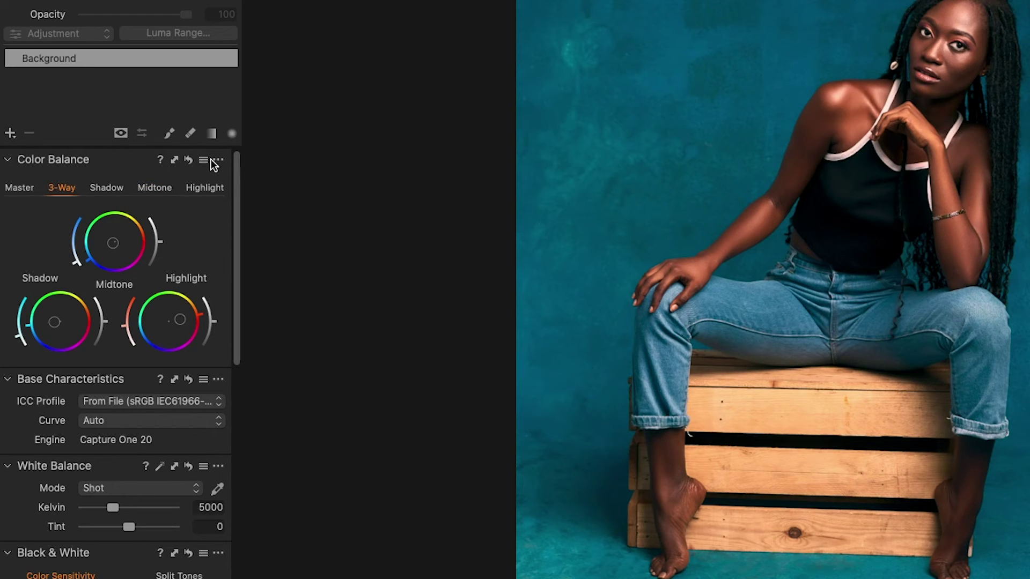
{"action": "left_click", "coordinate": [204, 160]}
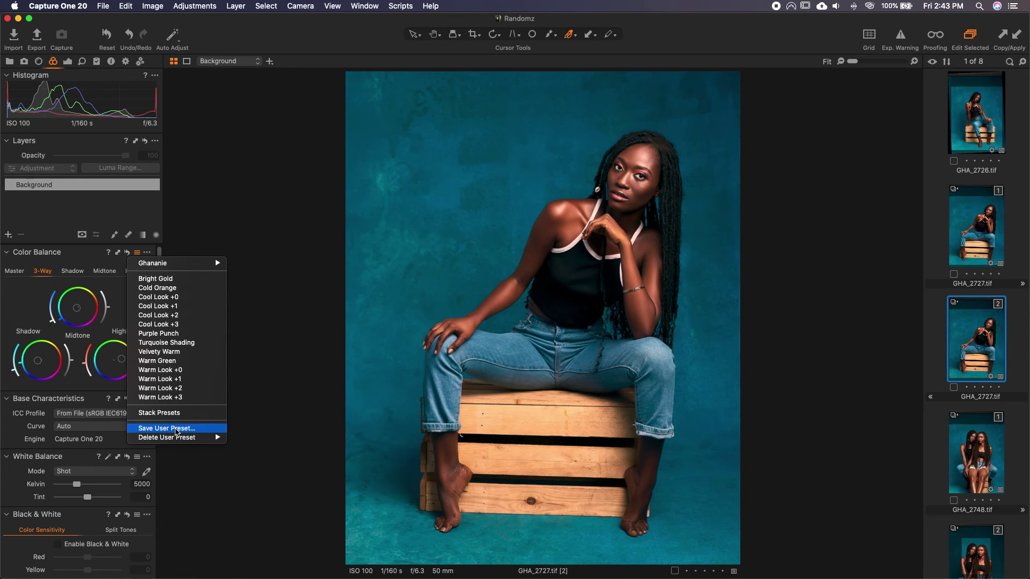
{"action": "key", "text": "Escape"}
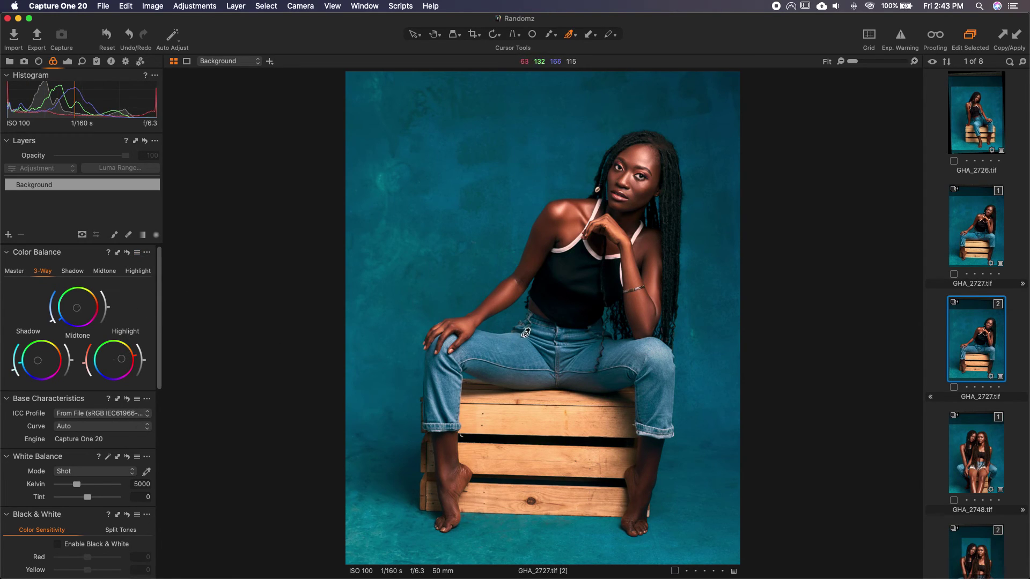
Clone variant GHA_2727 [2], reset the clone to unedited, and compare it beside the teal-graded version
{"action": "right_click", "coordinate": [990, 345]}
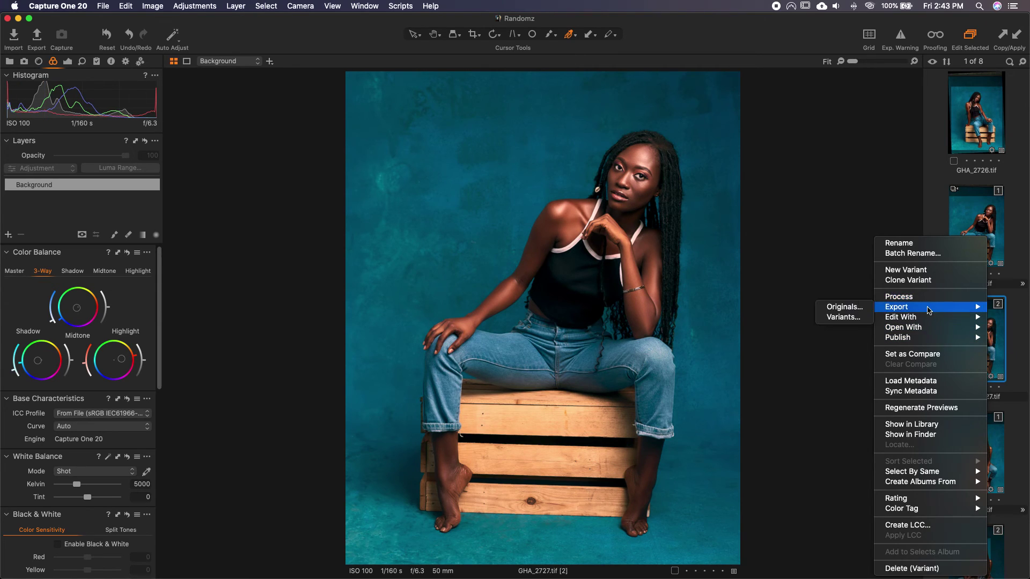
{"action": "left_click", "coordinate": [920, 280]}
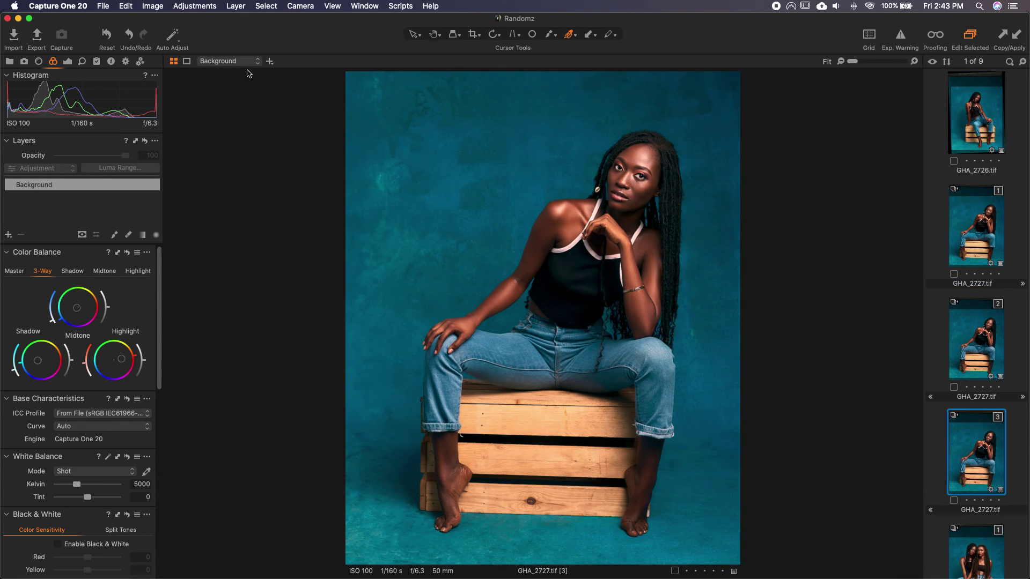
{"action": "left_click", "coordinate": [107, 35]}
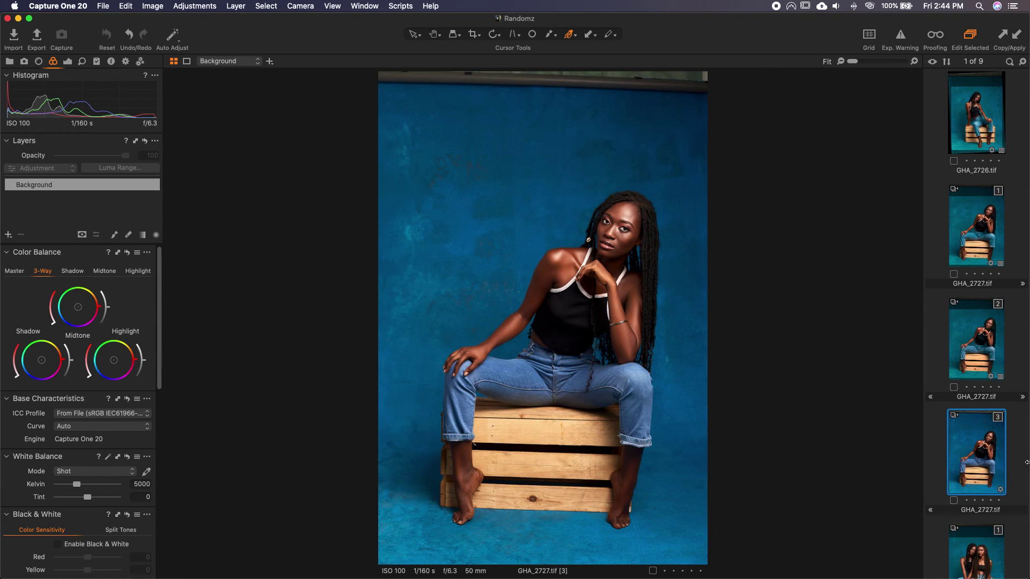
{"action": "left_click", "coordinate": [987, 357], "text": "super"}
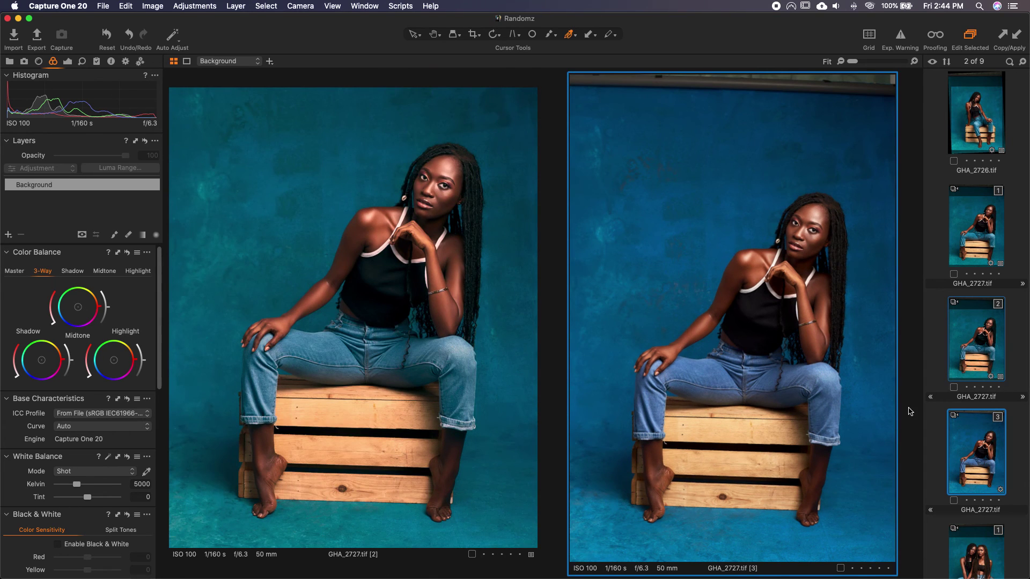